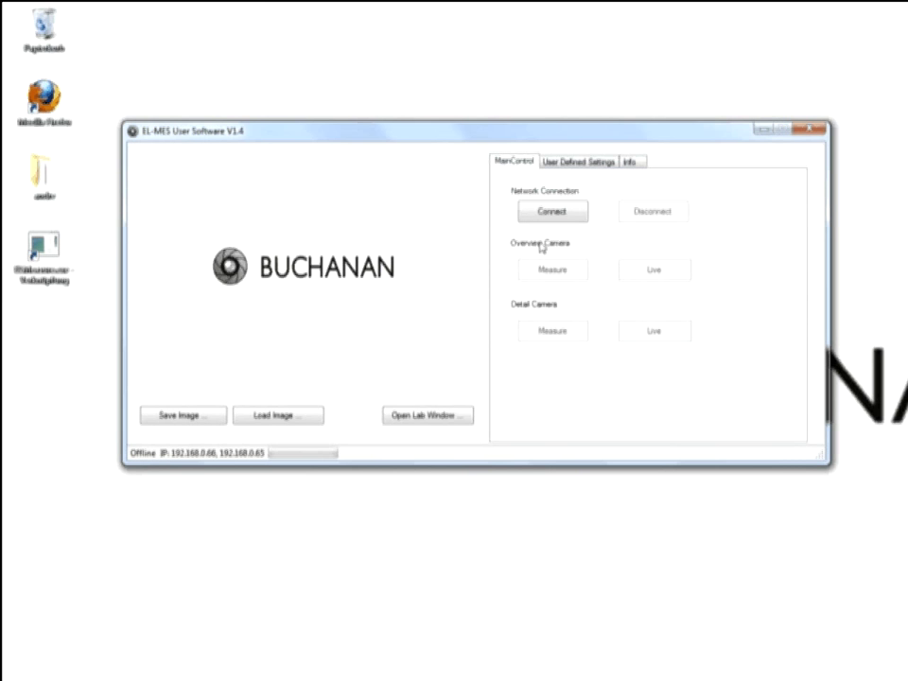
Connect to the imaging system and wait for the motor zoom to finish.
left_click(581, 216)
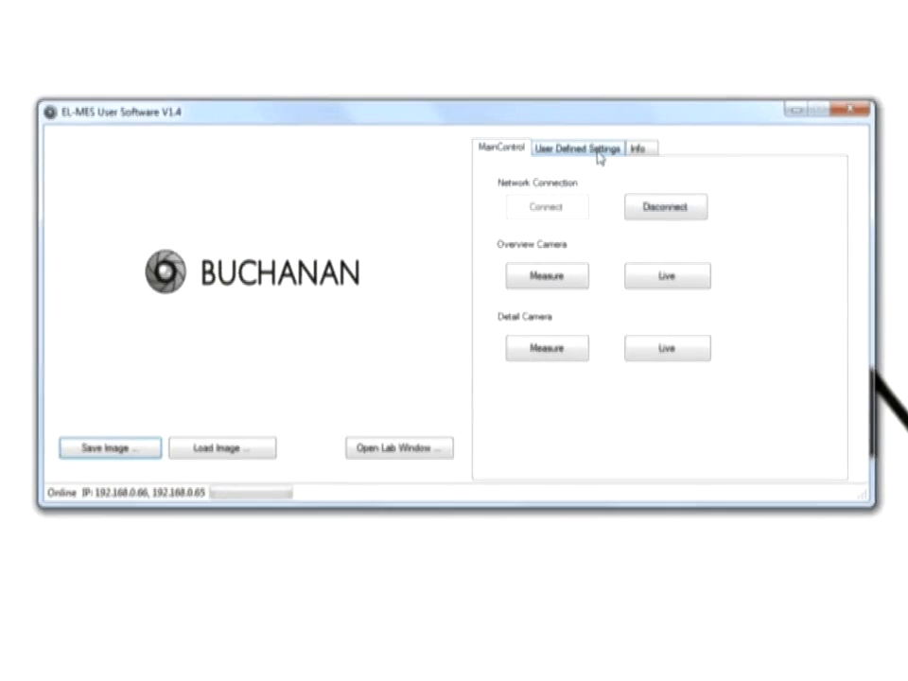
On User Defined Settings, keep Standard calibration mode and an 8000 mA current.
left_click(598, 158)
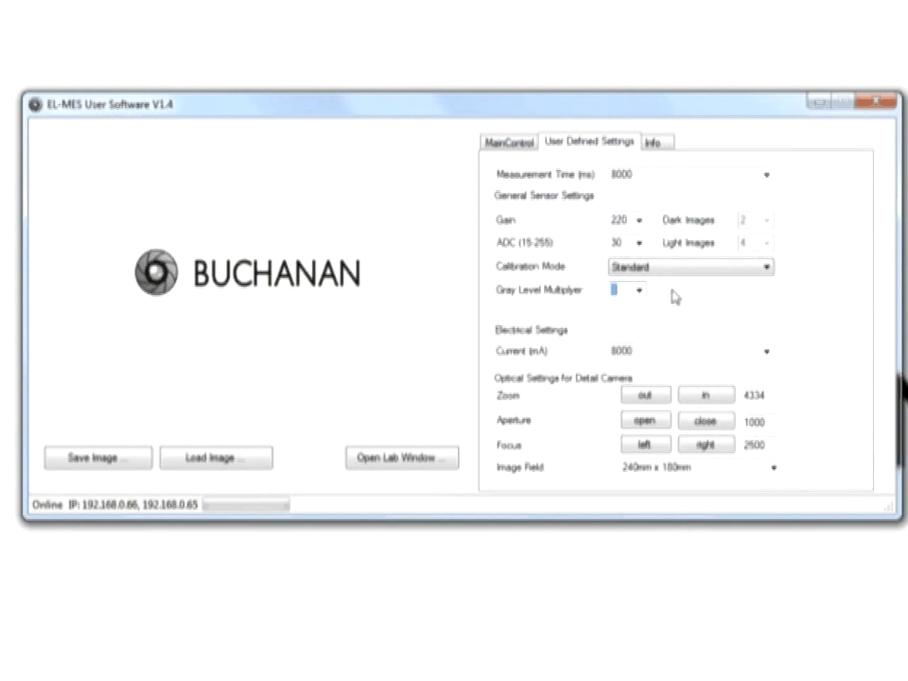
left_click(768, 268)
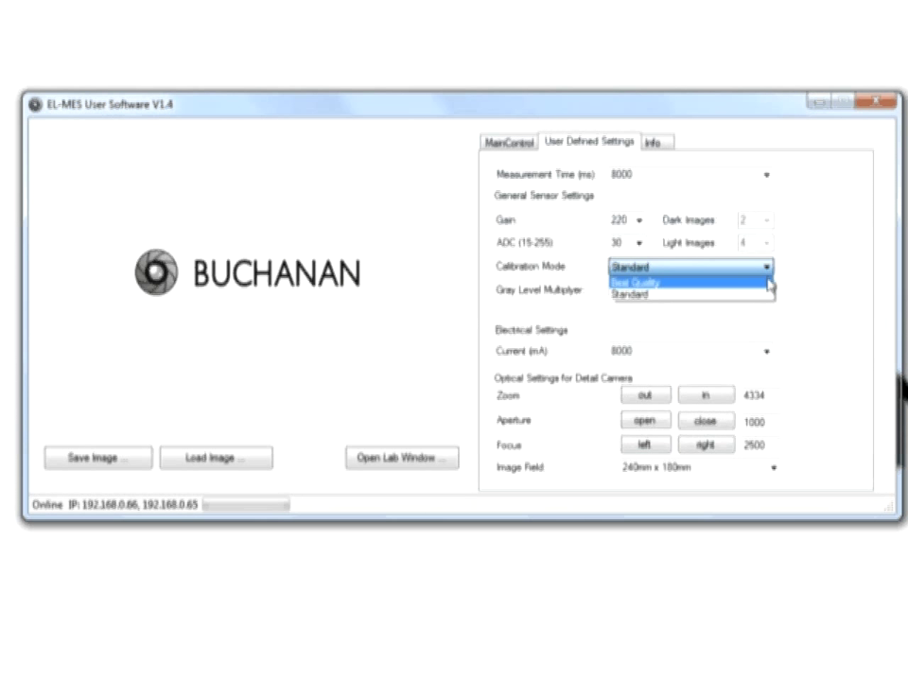
left_click(765, 296)
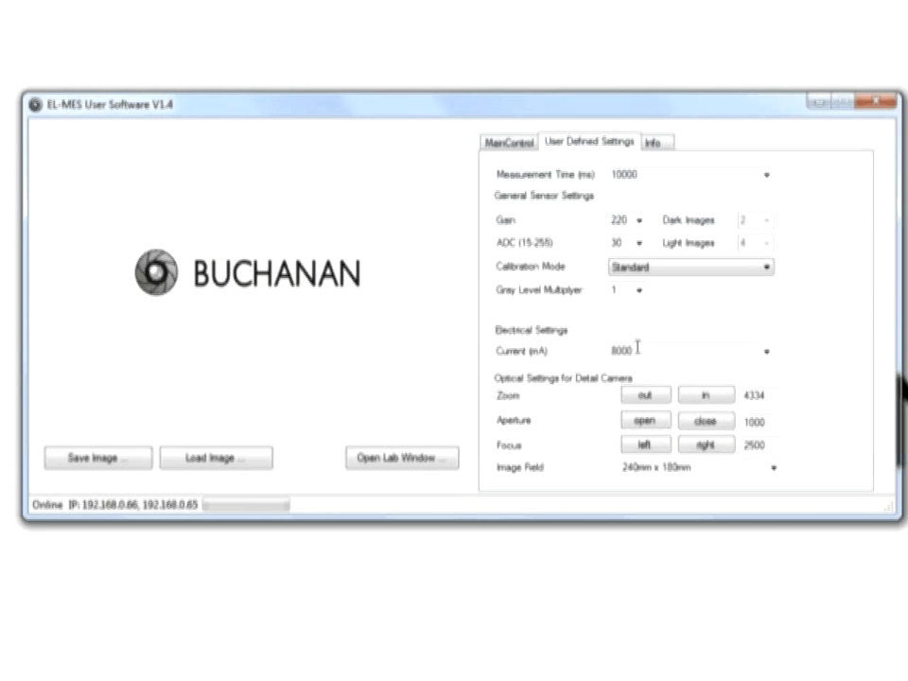
double_click(640, 350)
double_click(660, 173)
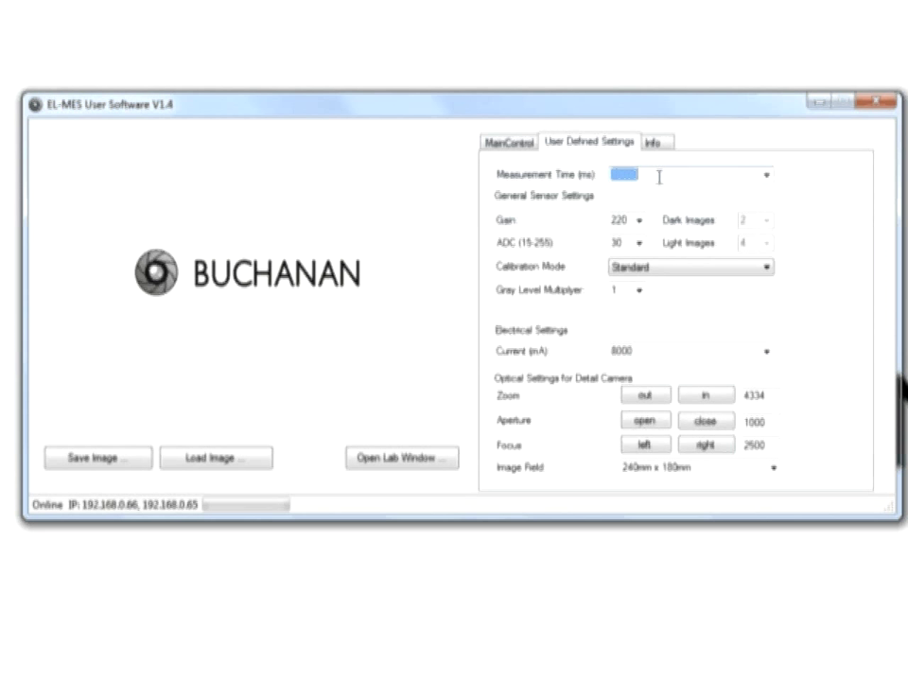
left_click(768, 352)
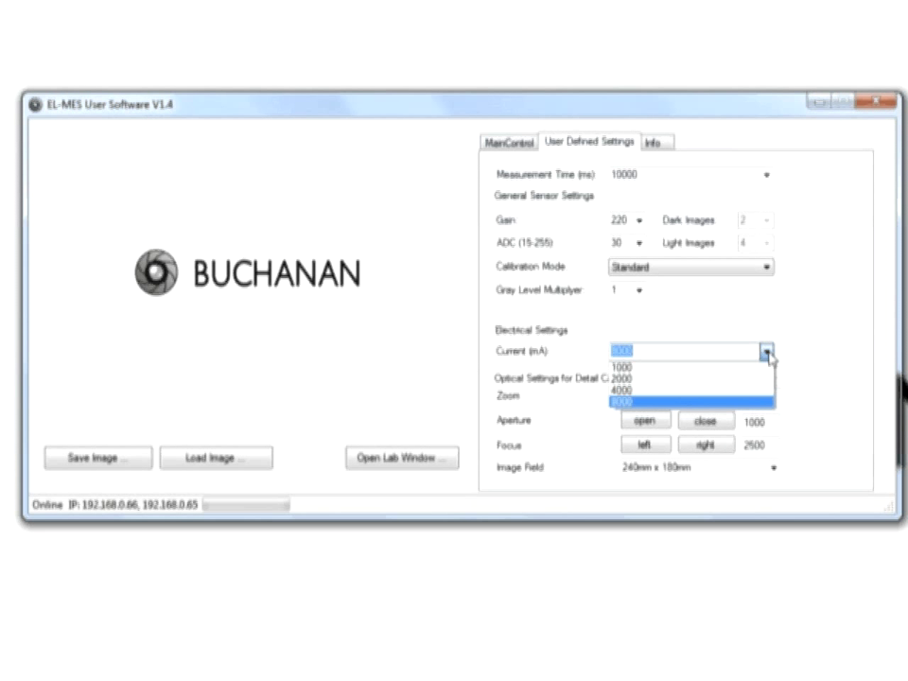
left_click(767, 354)
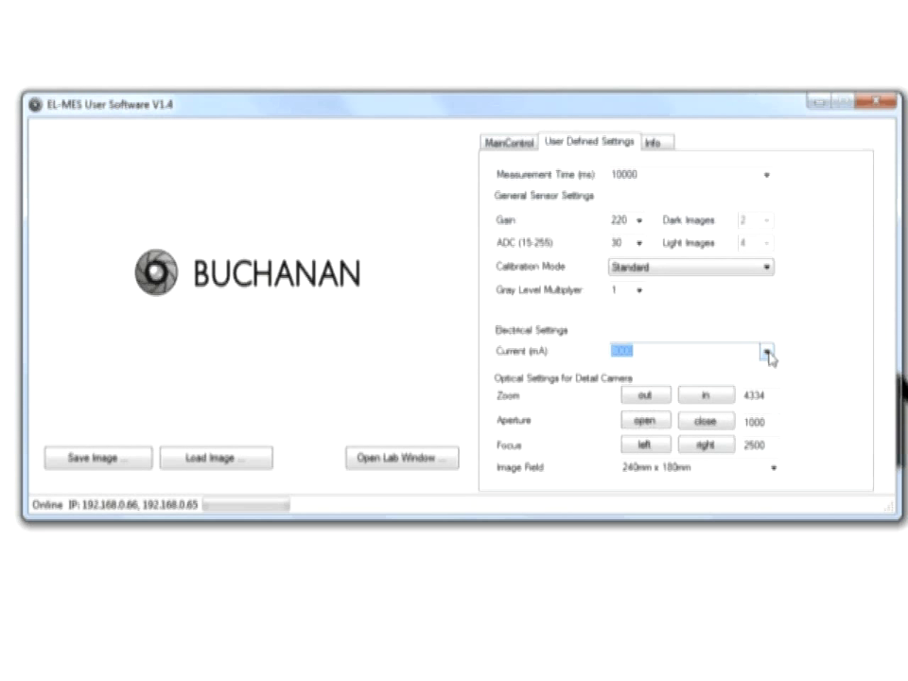
left_click(716, 352)
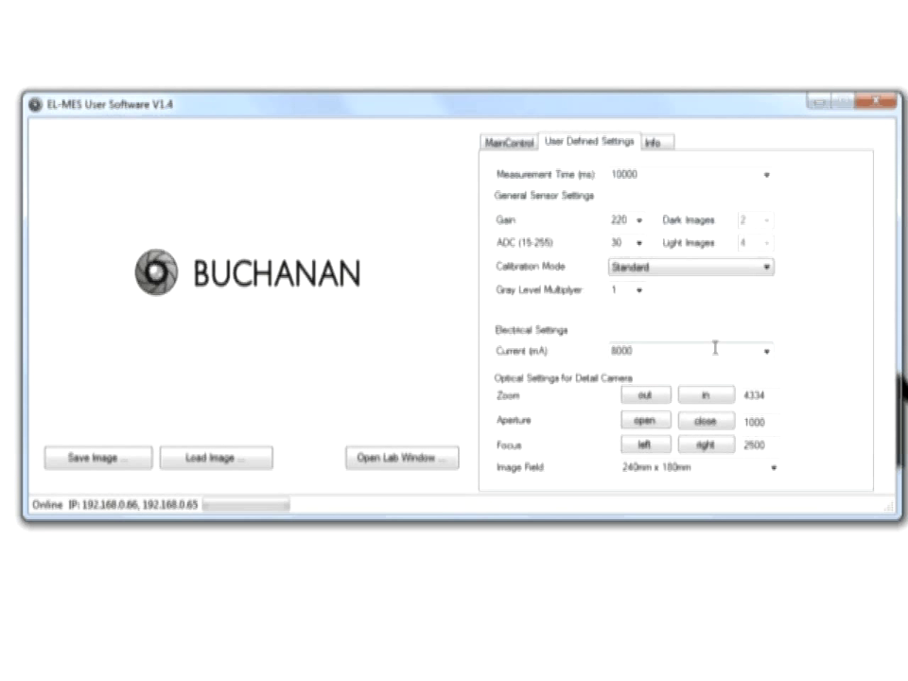
type("8000")
Set the measurement time back to 10000 ms.
double_click(685, 177)
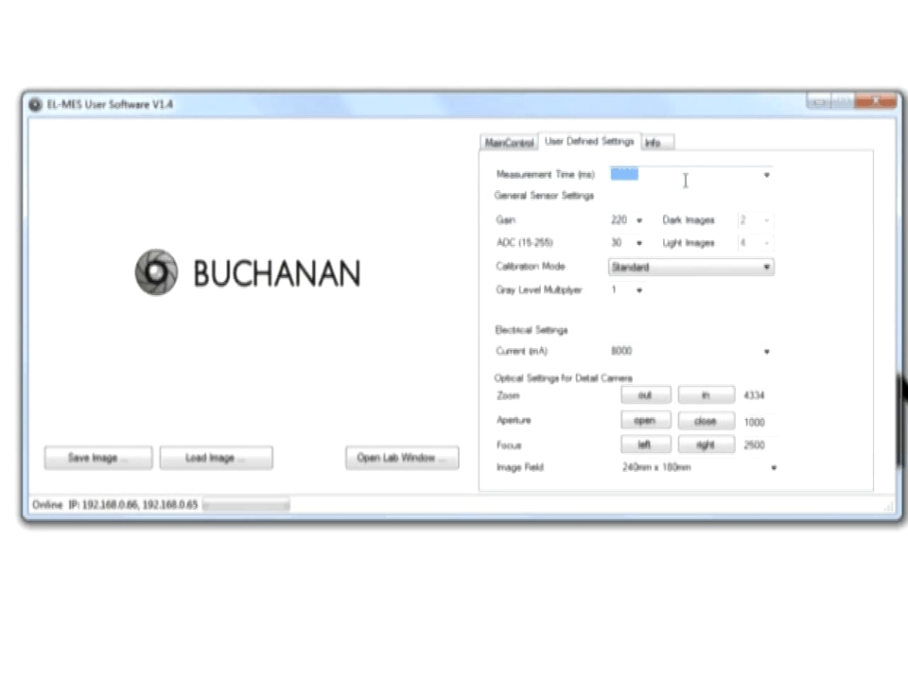
left_click(685, 180)
left_click_drag(685, 180, 597, 182)
type("8000")
key("Down")
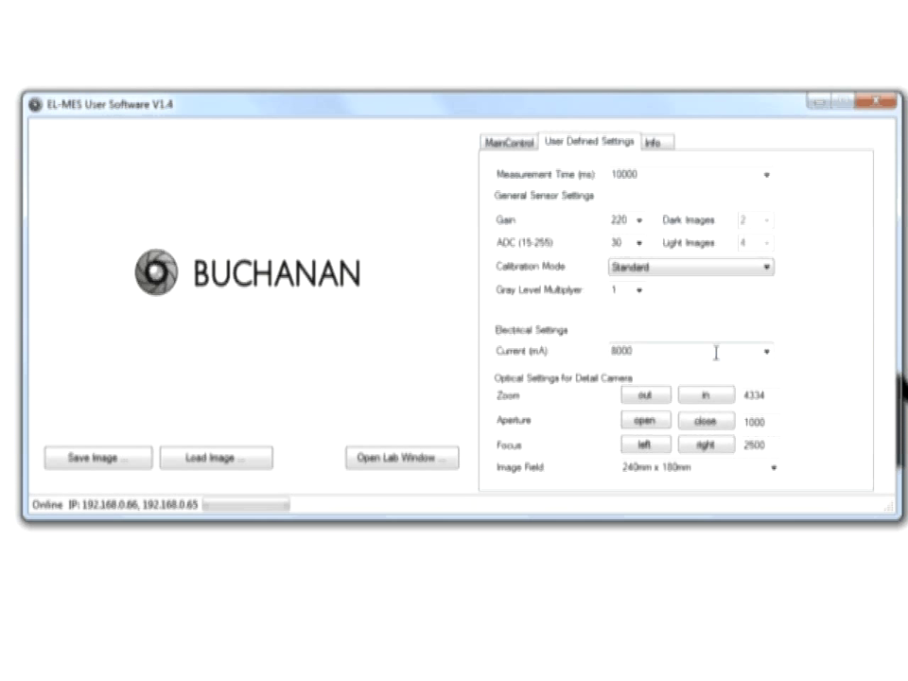
Check the NIR camera and power-supply details on the Info page, then go back to MainControl.
left_click(653, 142)
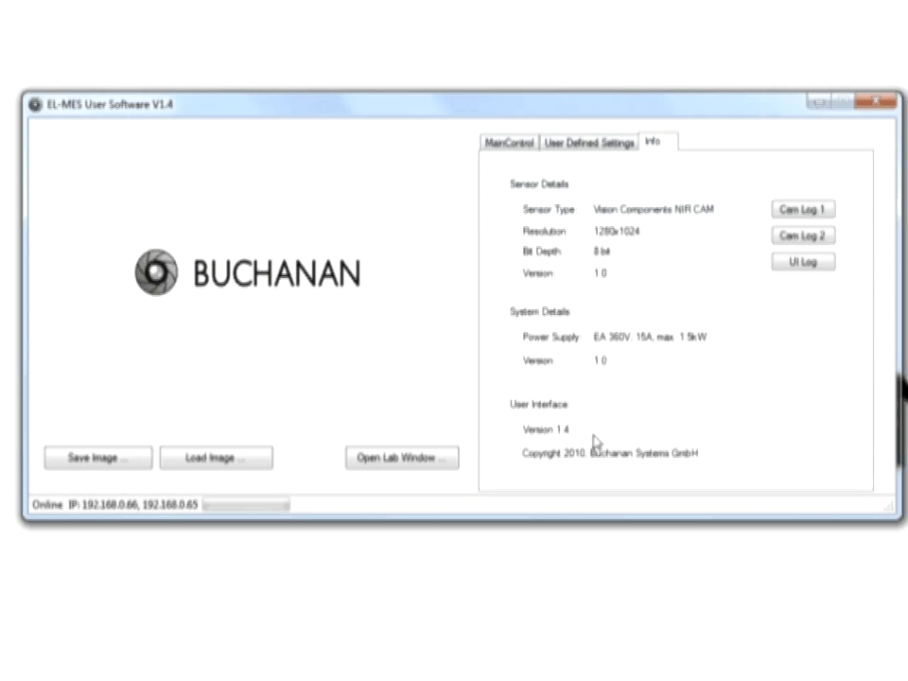
left_click(530, 150)
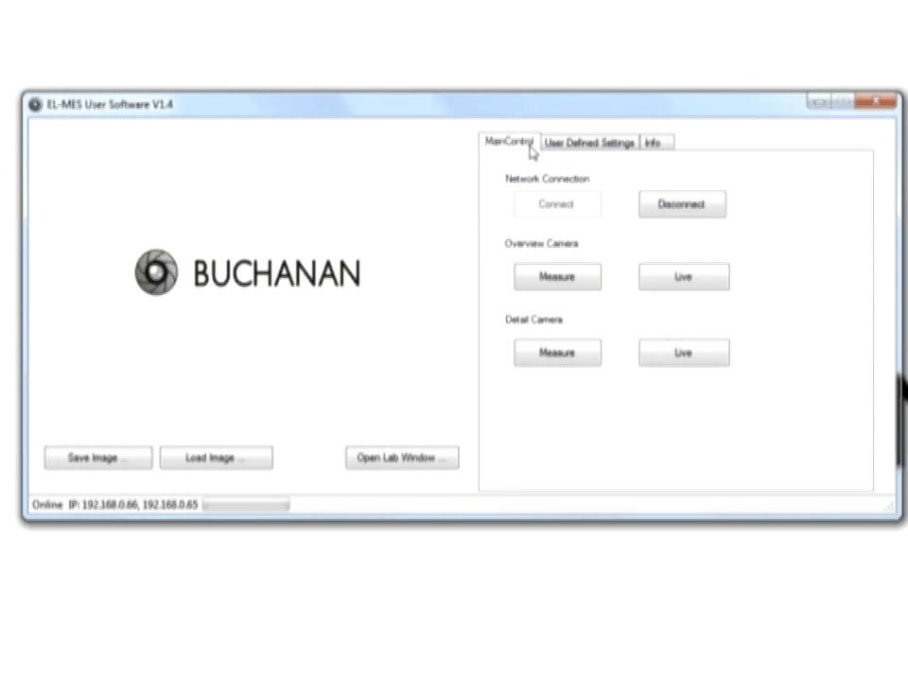
Take an Overview Camera measurement of the whole solar module.
left_click(547, 284)
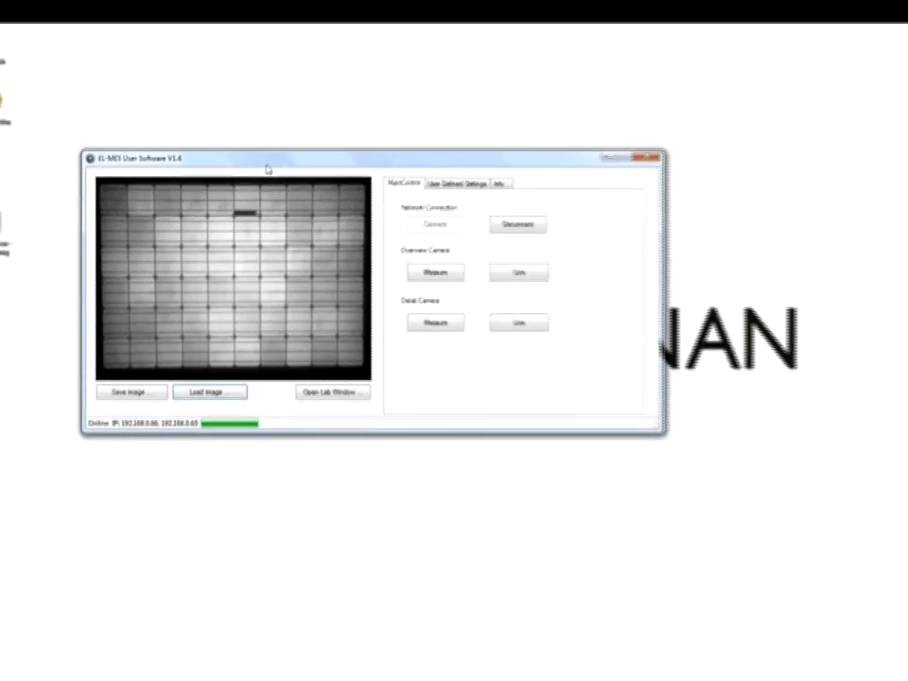
left_click_drag(245, 172, 166, 104)
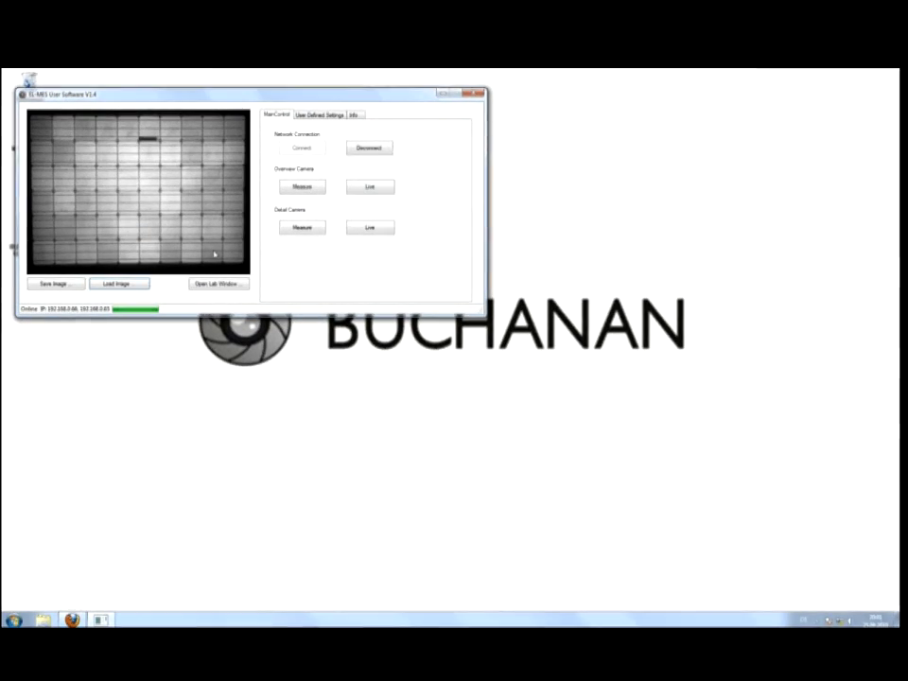
left_click(219, 283)
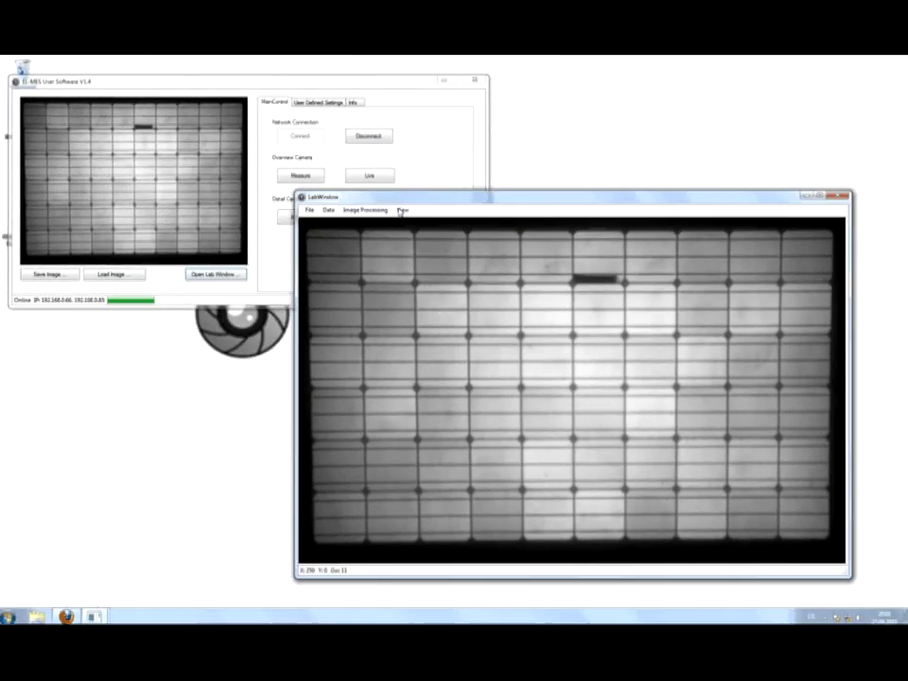
left_click(238, 213)
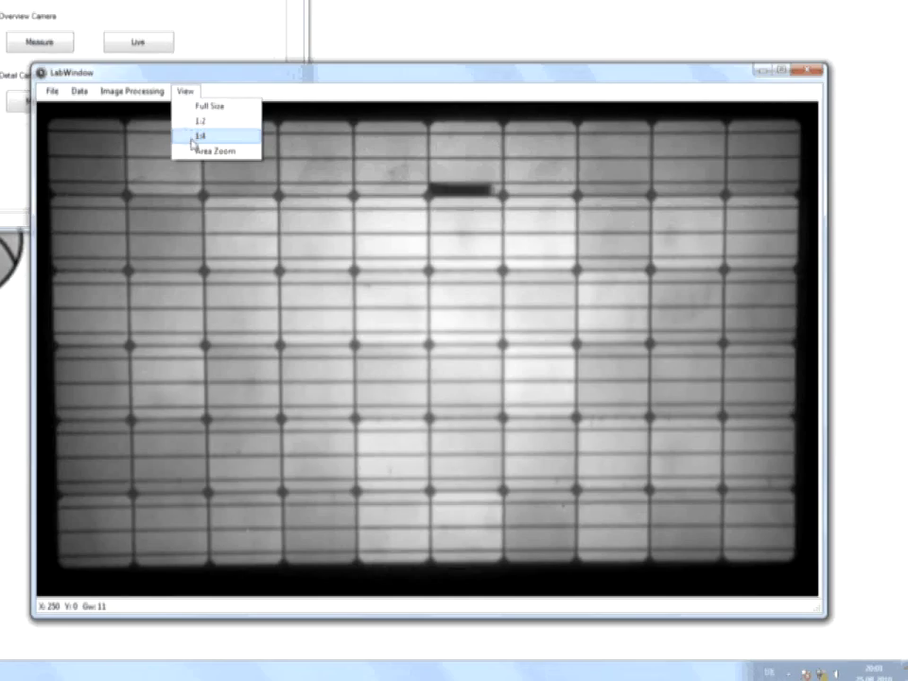
left_click(273, 84)
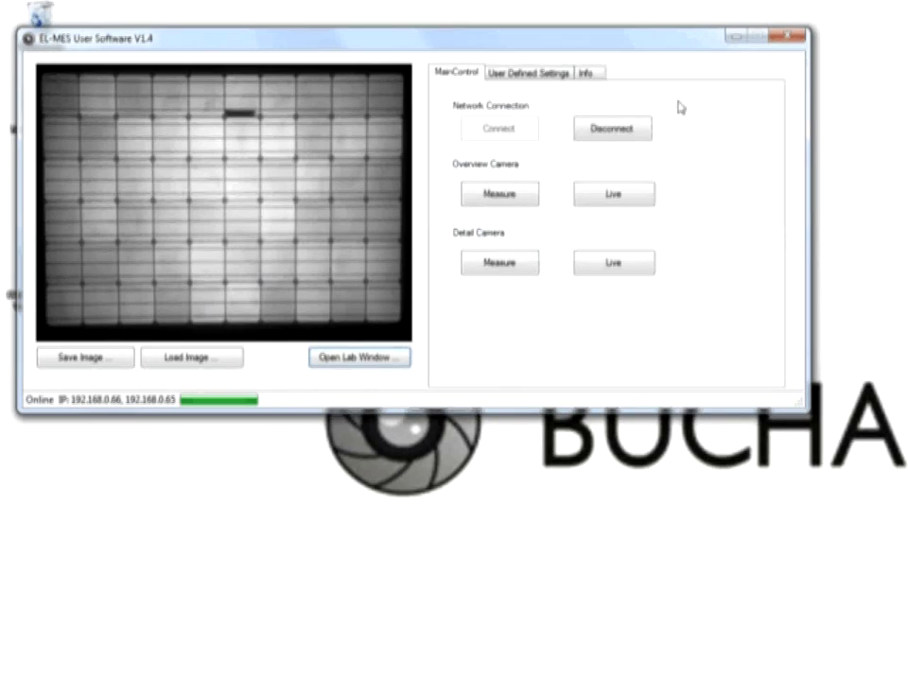
Set the detail camera image field to 240mm x 180mm and return to MainControl.
left_click(535, 74)
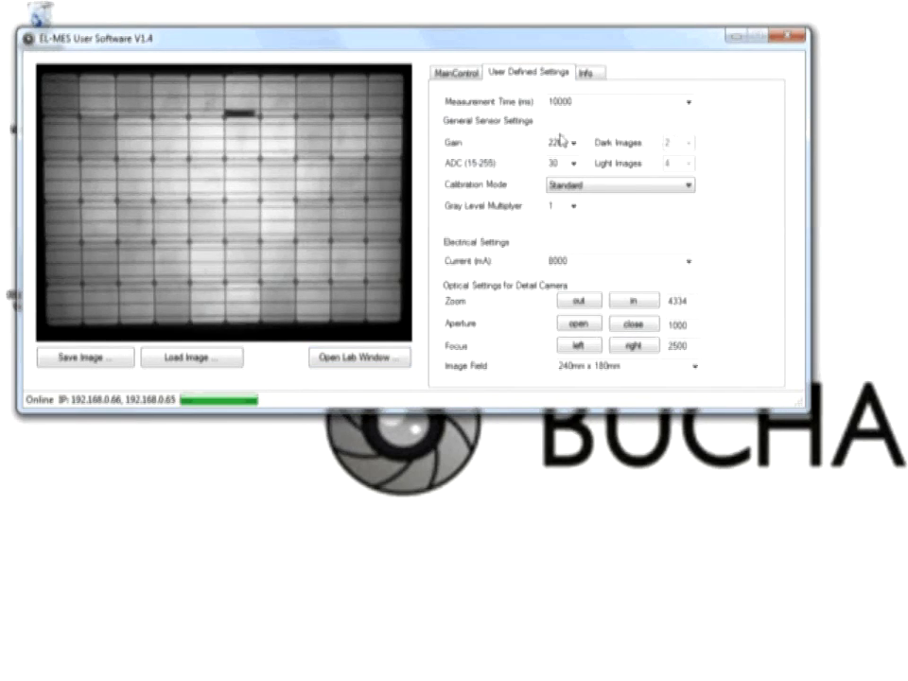
left_click(696, 367)
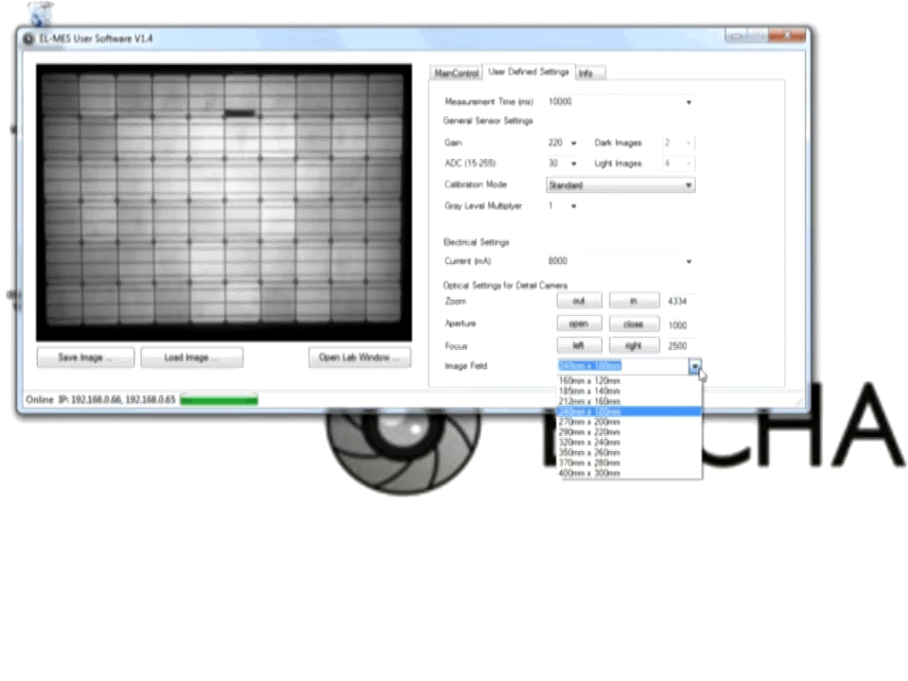
left_click(667, 413)
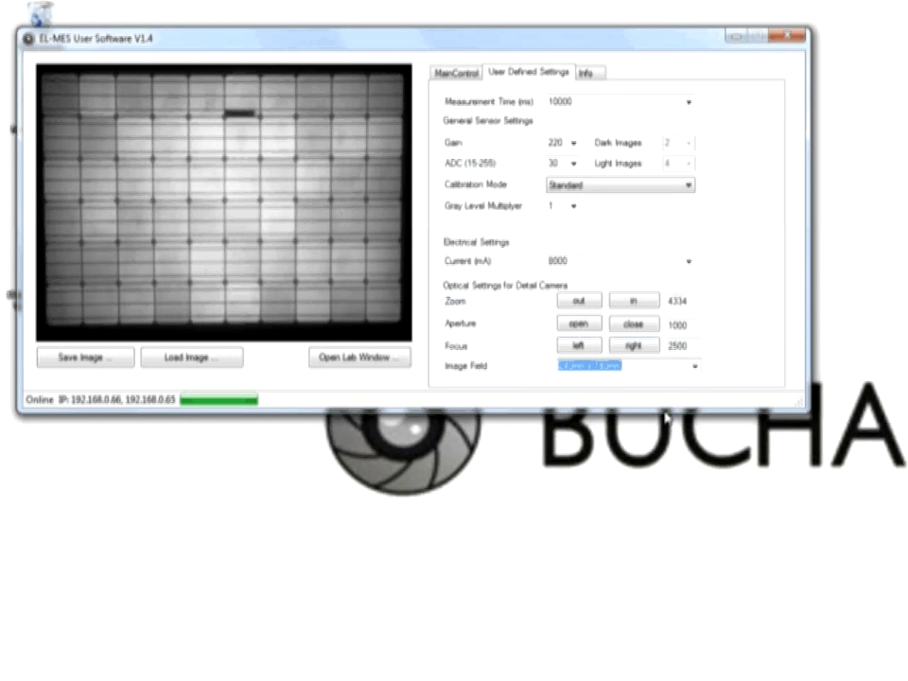
key("Down")
left_click(465, 71)
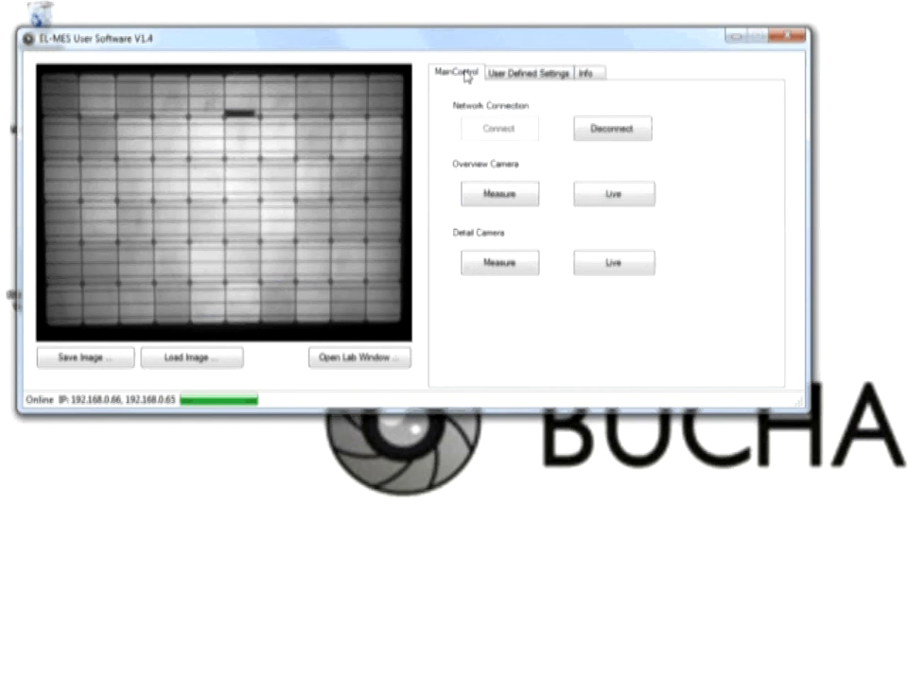
Take a Detail Camera measurement and open it in LabWindow's save dialog.
left_click(498, 264)
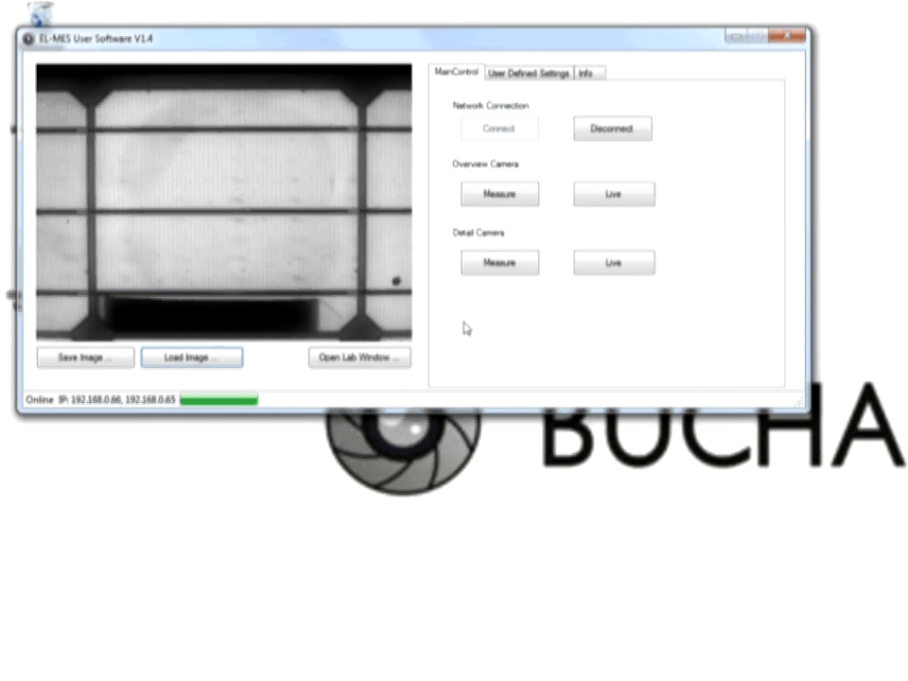
key("Tab")
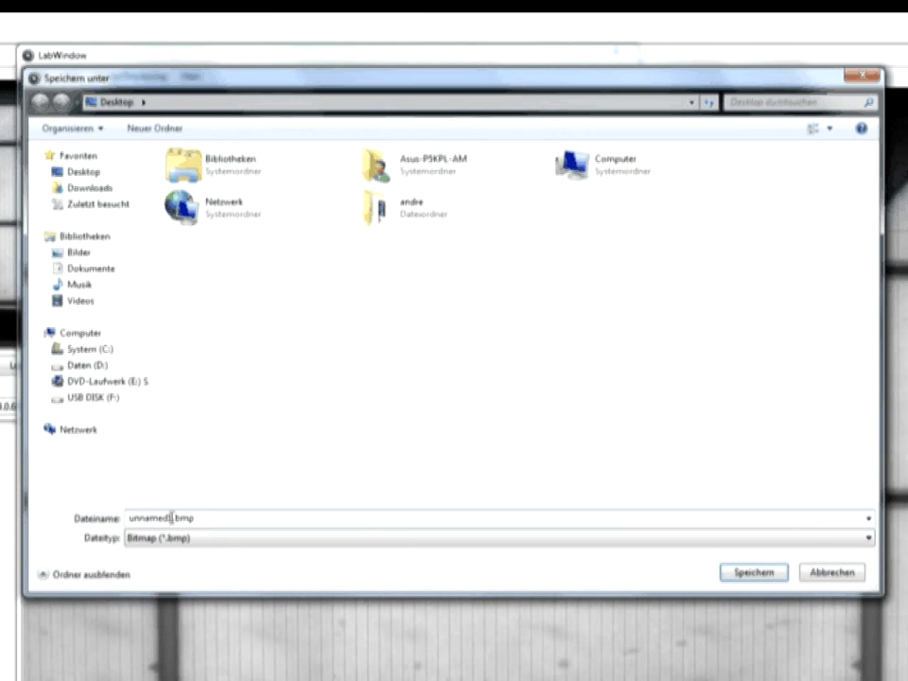
Replace the default file name unnamed1 with s1 to save as s1.bmp.
double_click(143, 518)
type("s1")
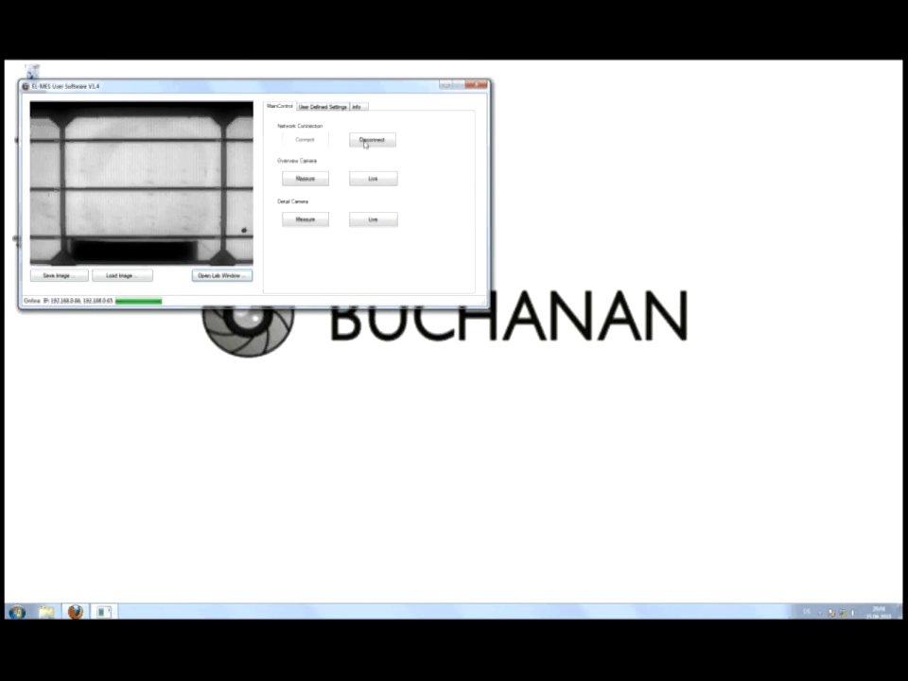
Disconnect from the imaging system so the status shows Offline.
left_click(365, 142)
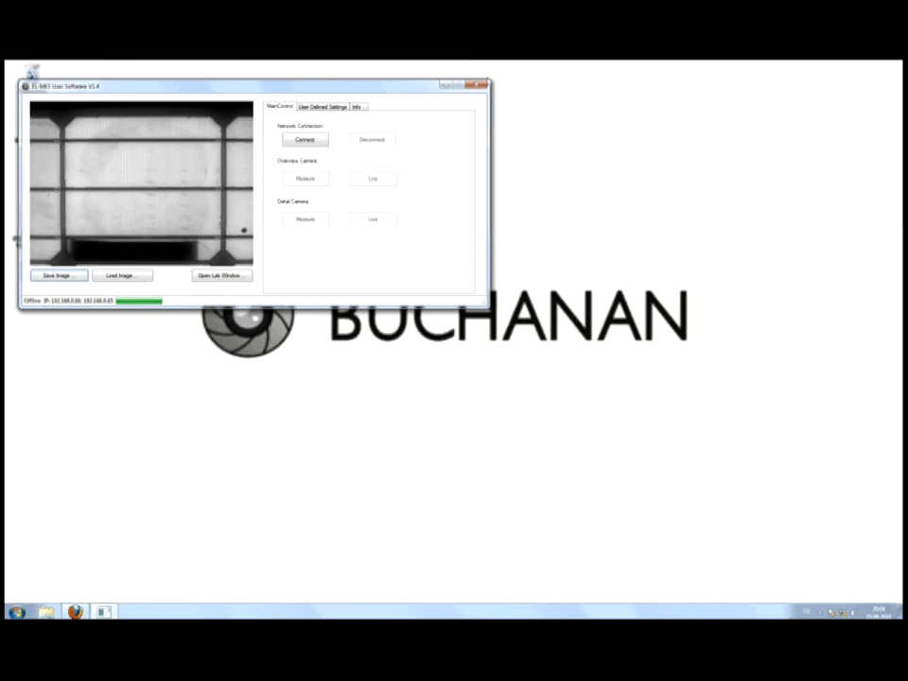